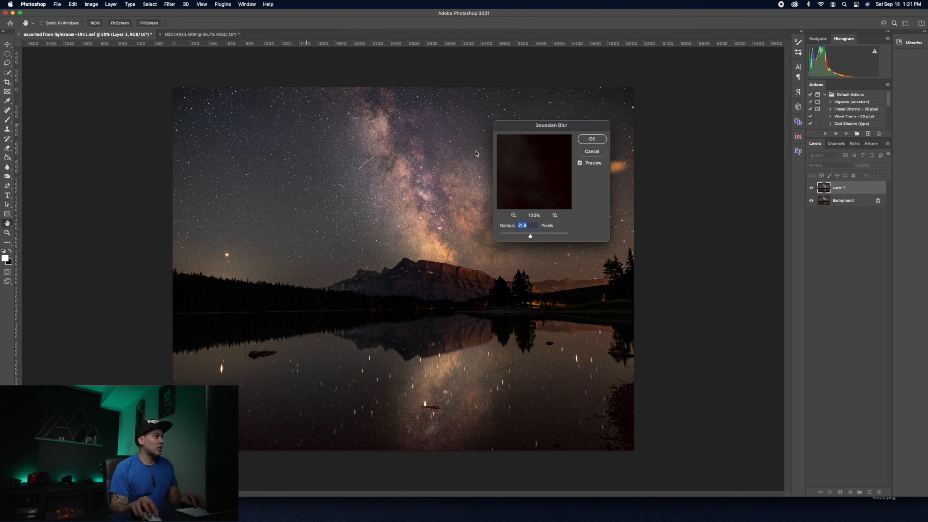
- Apply a Gaussian Blur with a radius of about 21 pixels to Layer 1
left_click_drag(532, 236, 528, 237)
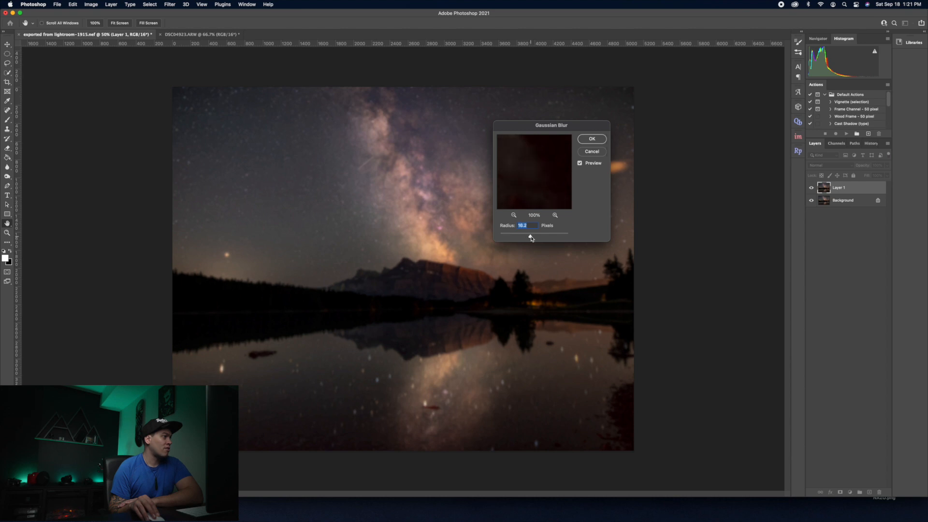
left_click_drag(533, 238, 532, 238)
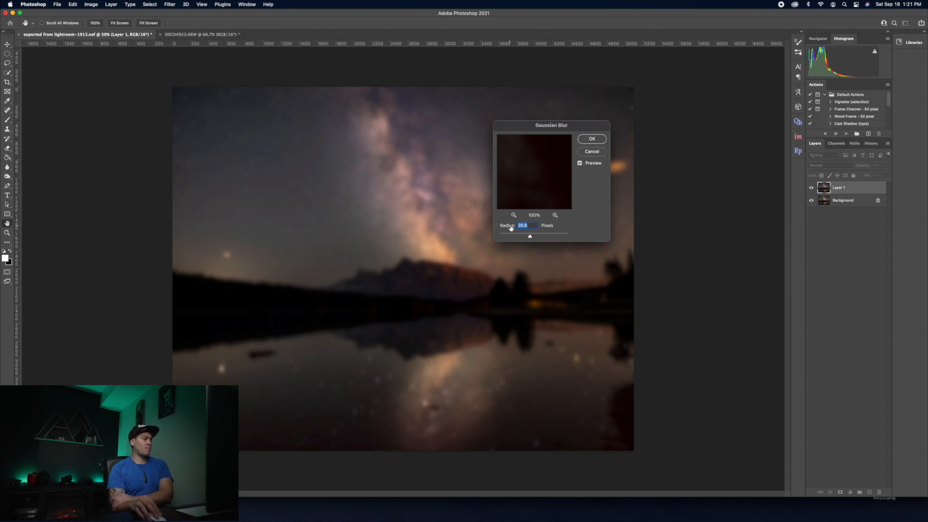
left_click(592, 139)
key("b")
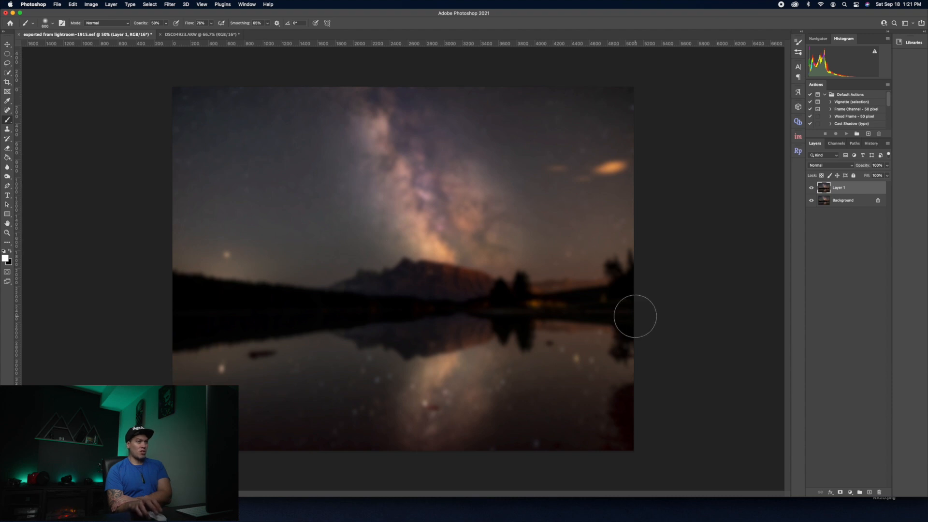
- Add a brightening Curves adjustment clipped to the blurred layer, with points at about 148 to 208 and 58 to 90
left_click(850, 492)
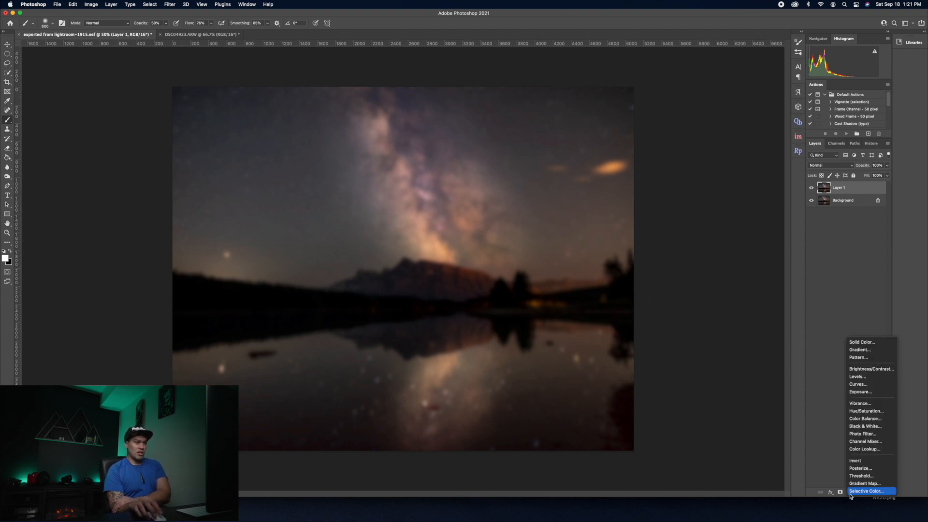
left_click(870, 387)
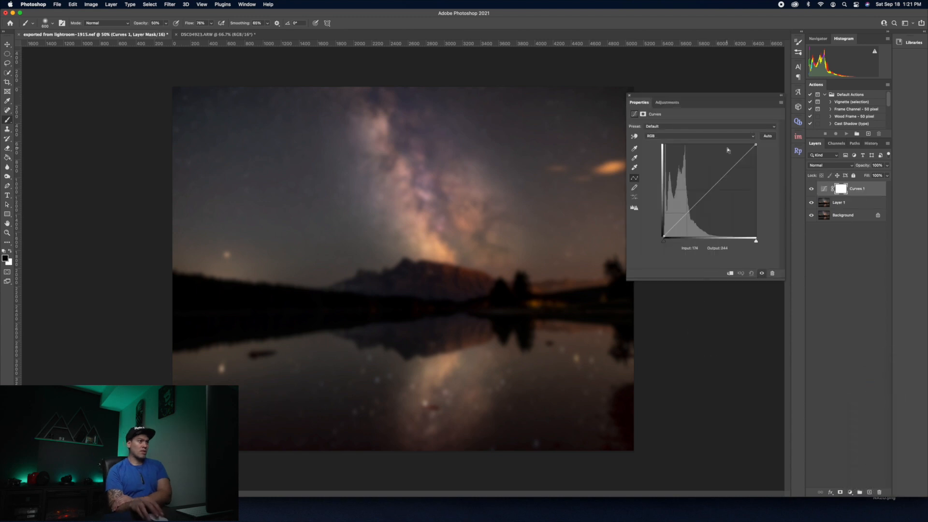
left_click_drag(729, 171, 717, 160)
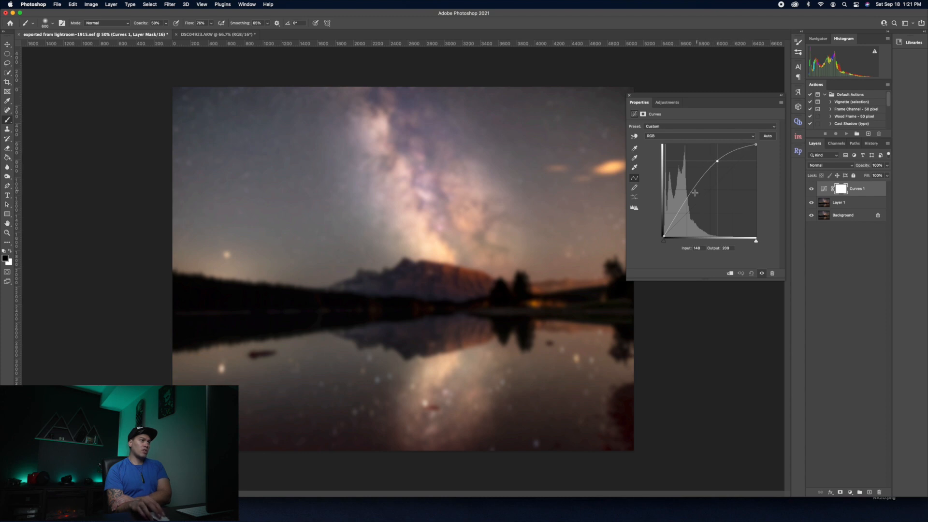
left_click_drag(686, 203, 686, 204)
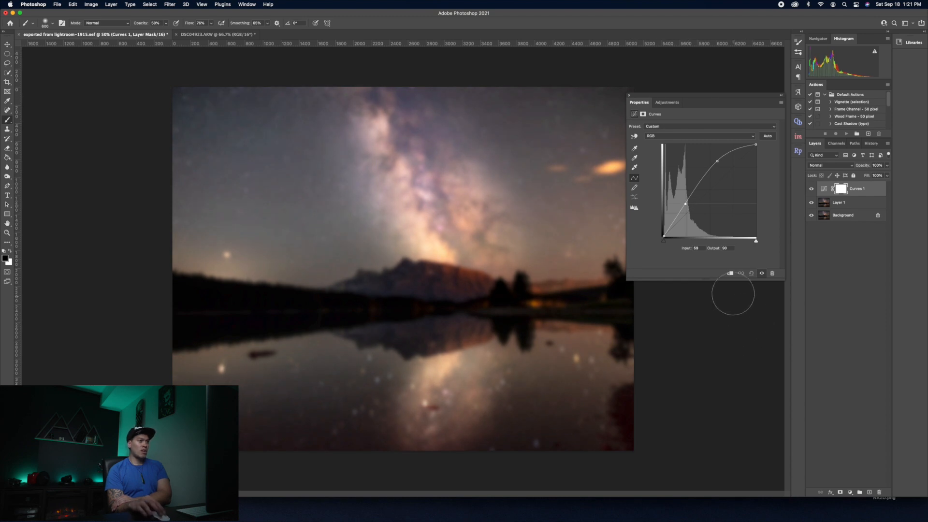
left_click(731, 274)
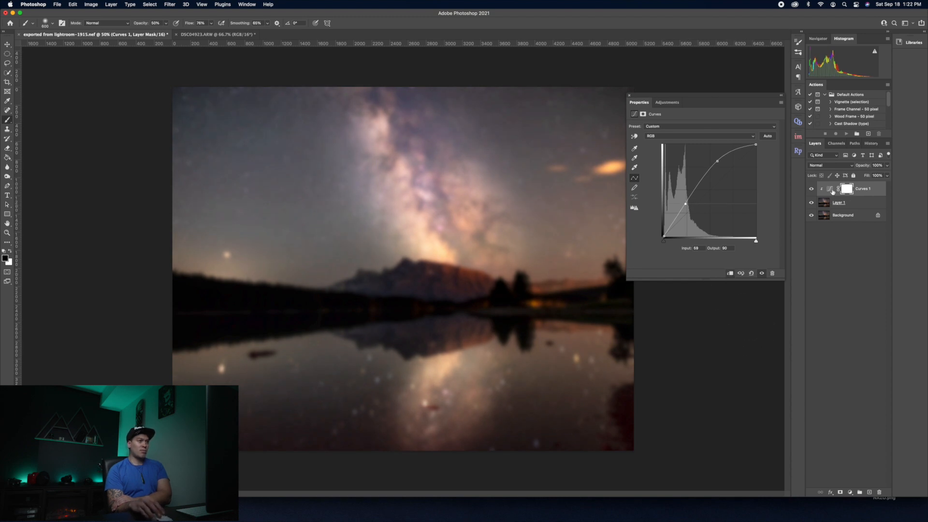
left_click(630, 96)
- Reduce the opacity of the blurred Layer 1 to 38%
left_click(850, 204)
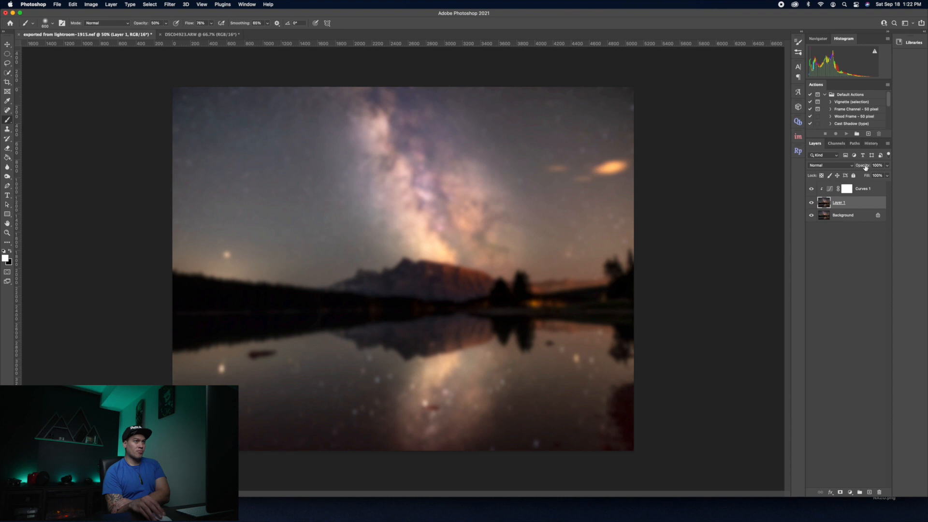
left_click_drag(865, 167, 844, 169)
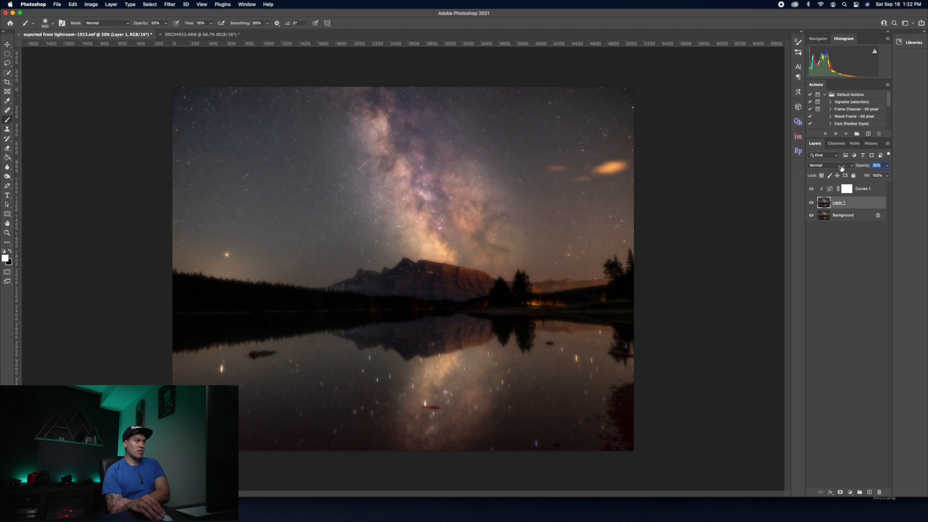
left_click_drag(844, 169, 842, 168)
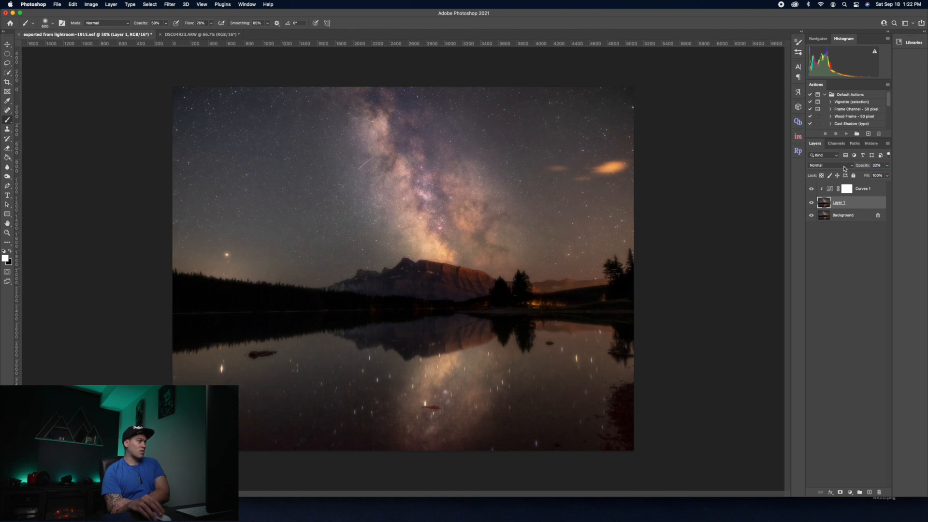
left_click_drag(861, 166, 865, 169)
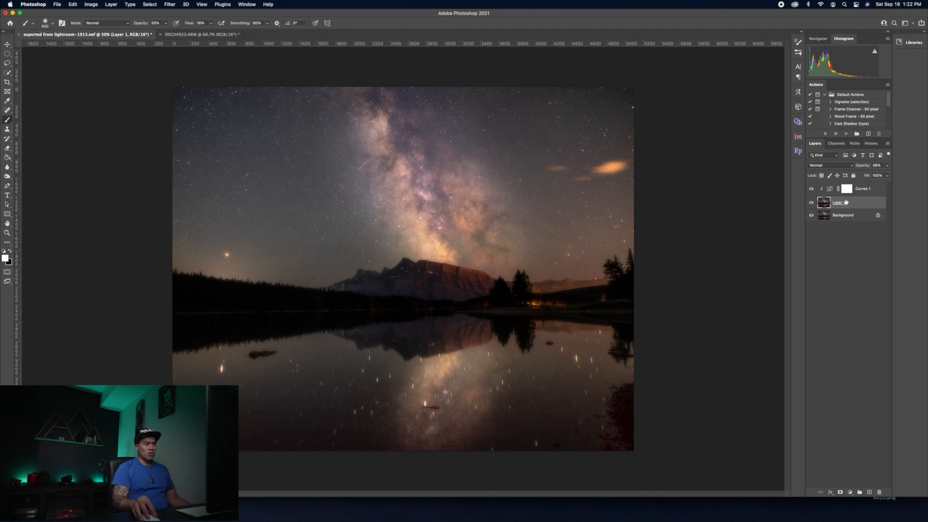
- Add a mask to the blurred layer and paint black along the treeline and mountain with a 400 px soft round brush
left_click(841, 492)
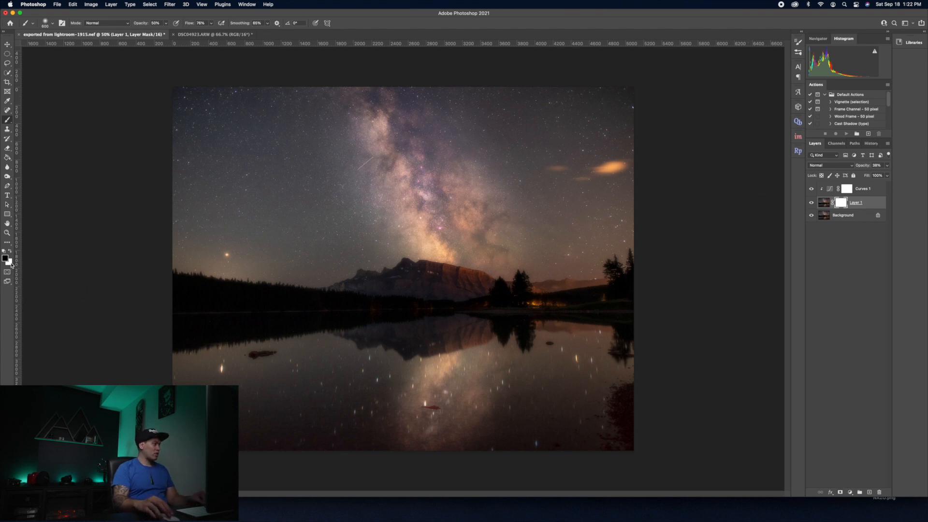
key("x")
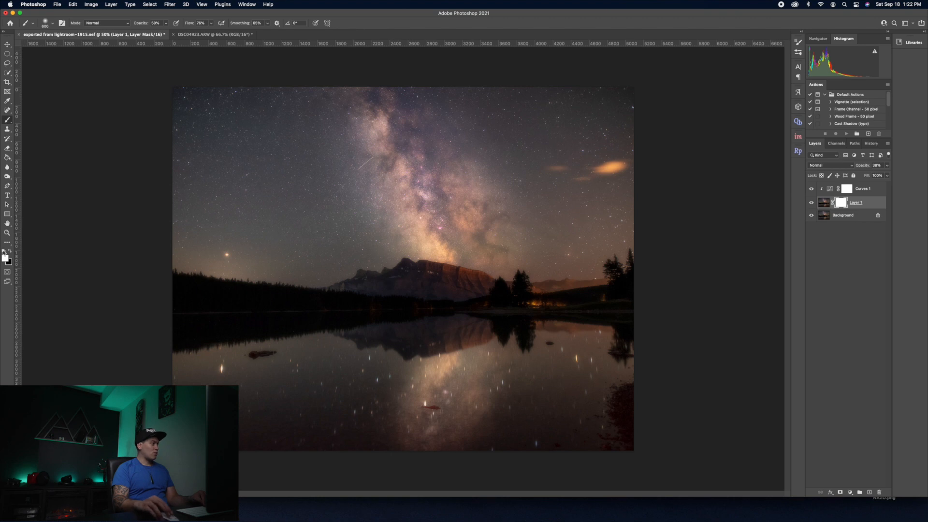
key("x")
left_click(44, 23)
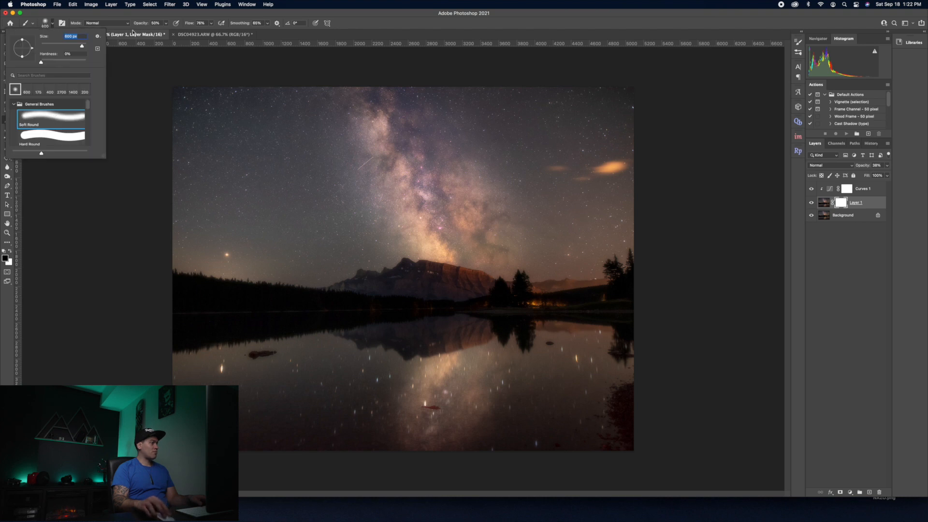
left_click(174, 82)
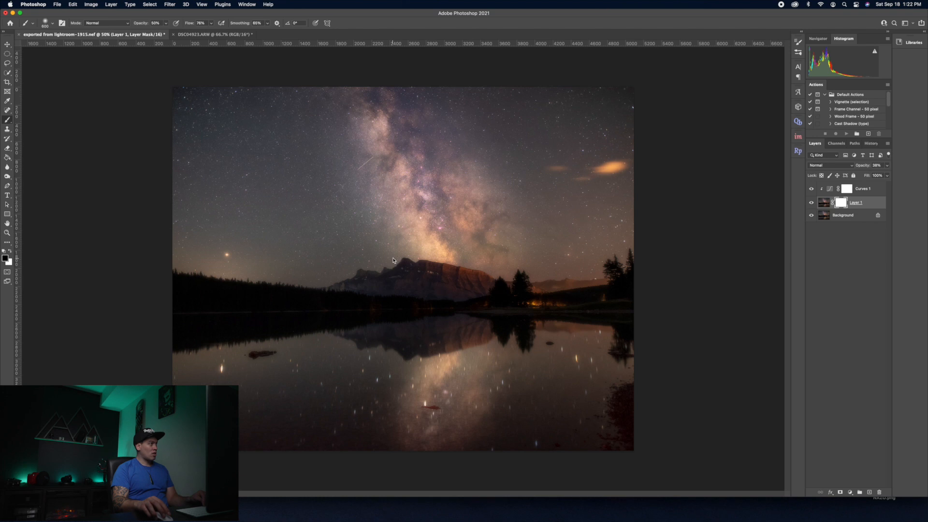
key("bracketleft")
key("bracketleft")
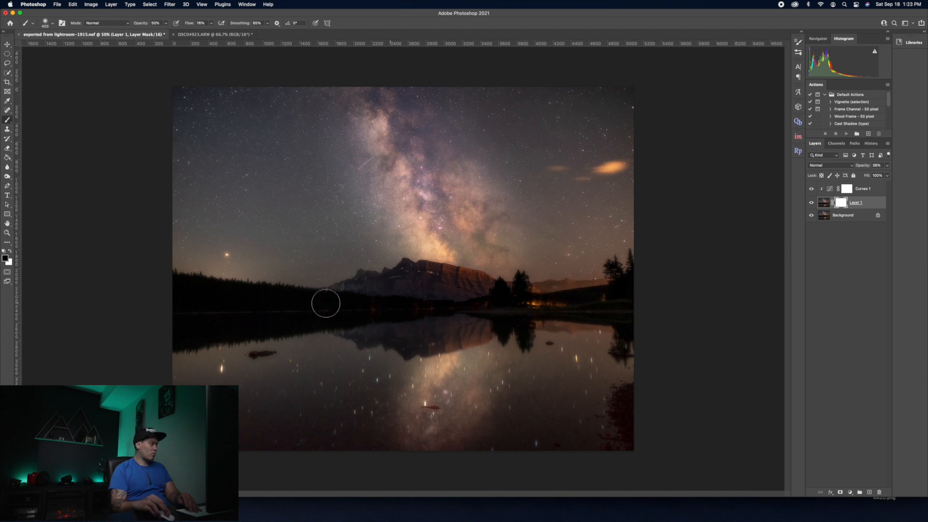
left_click_drag(182, 286, 446, 295)
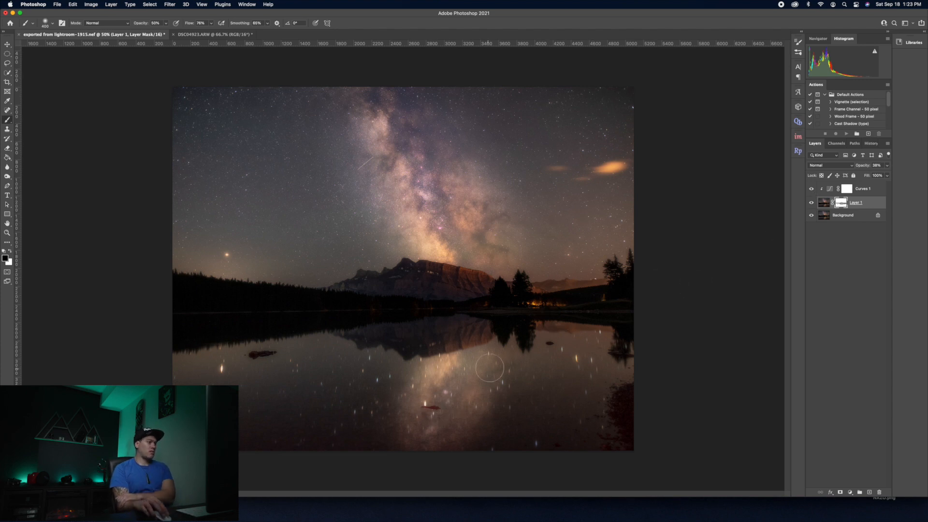
- Compare the night-sky photo with and without the Curves adjustment
left_click(812, 189)
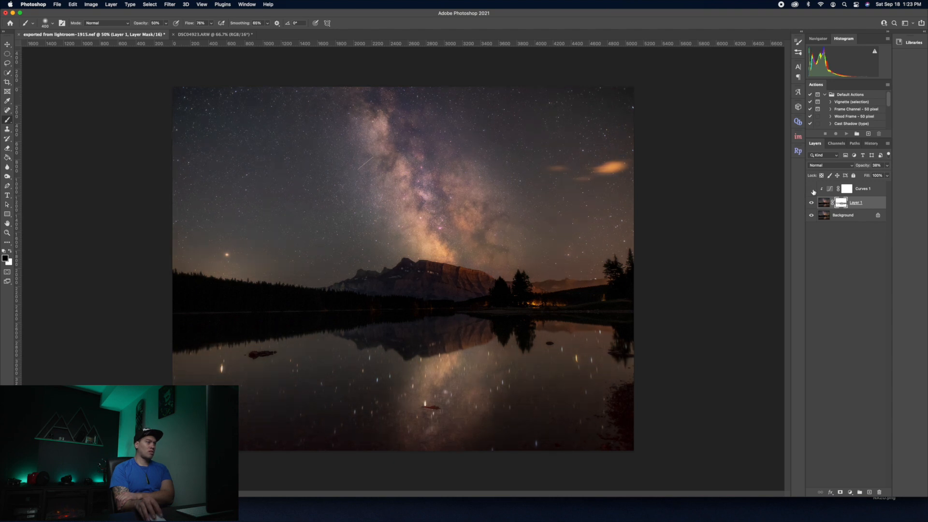
left_click(813, 189)
left_click(812, 189)
left_click(813, 189)
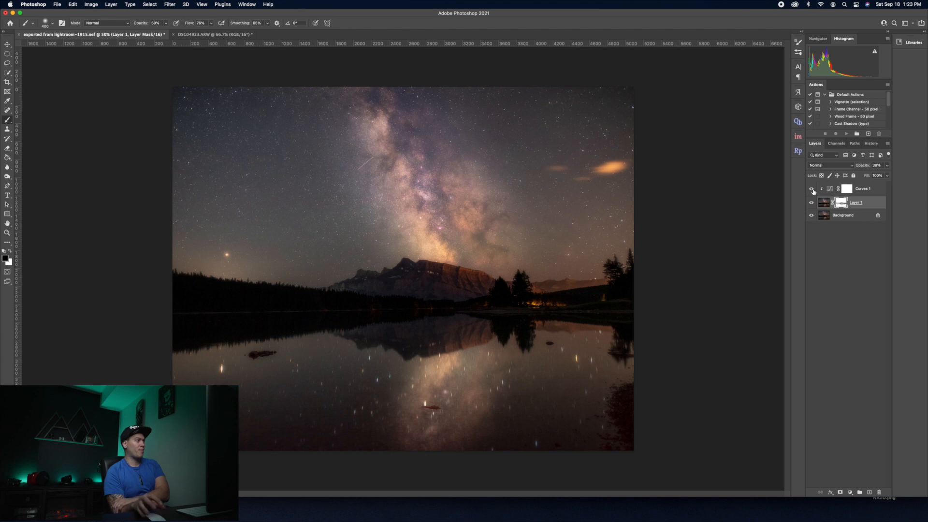
- In the DSC04923.ARW document, duplicate the background layer and apply a 21-pixel Gaussian Blur to the copy
left_click(197, 36)
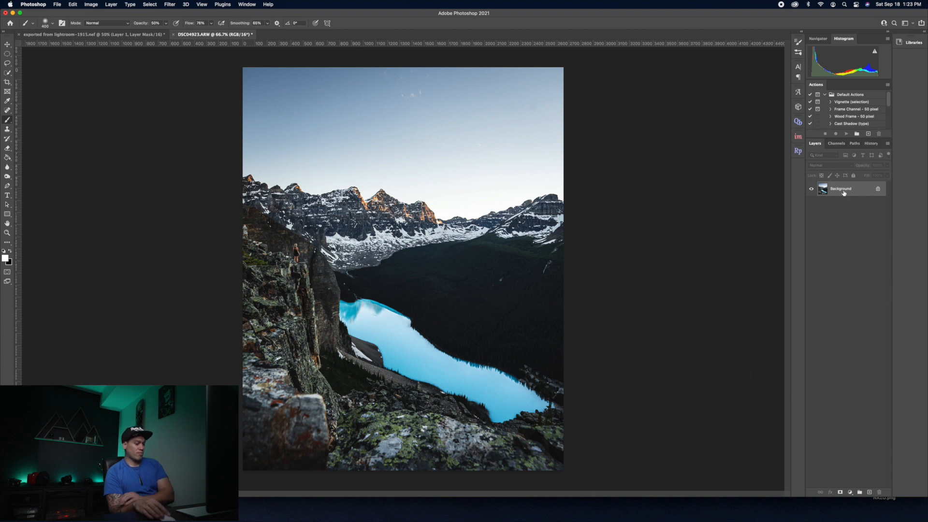
key("super+j")
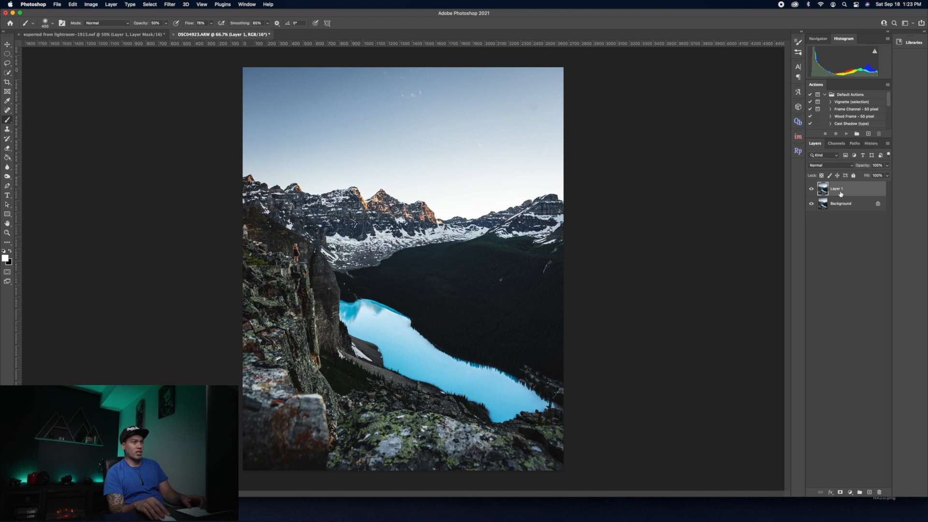
left_click(165, 4)
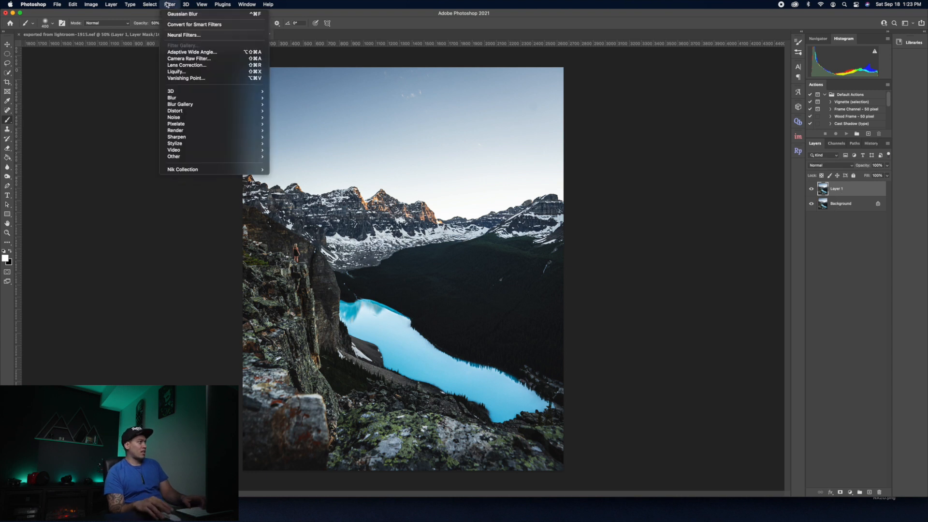
mouse_move(214, 102)
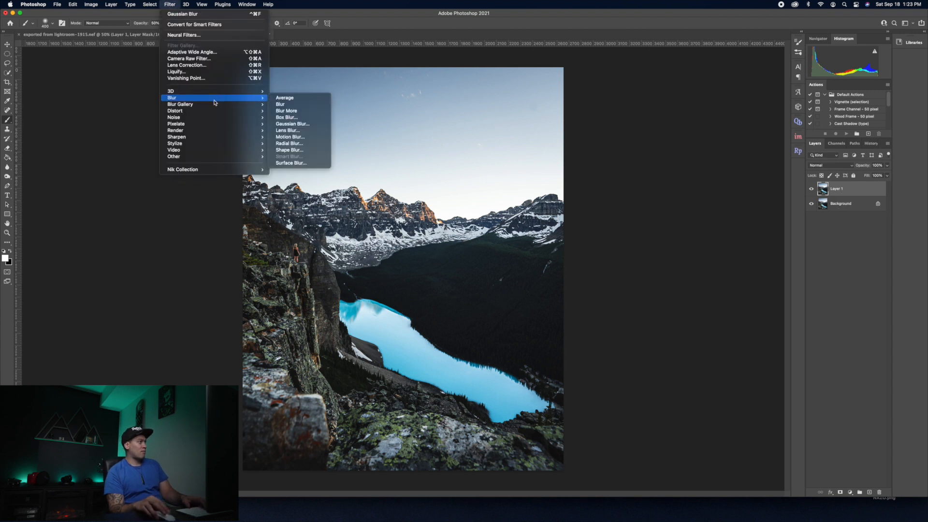
left_click(313, 124)
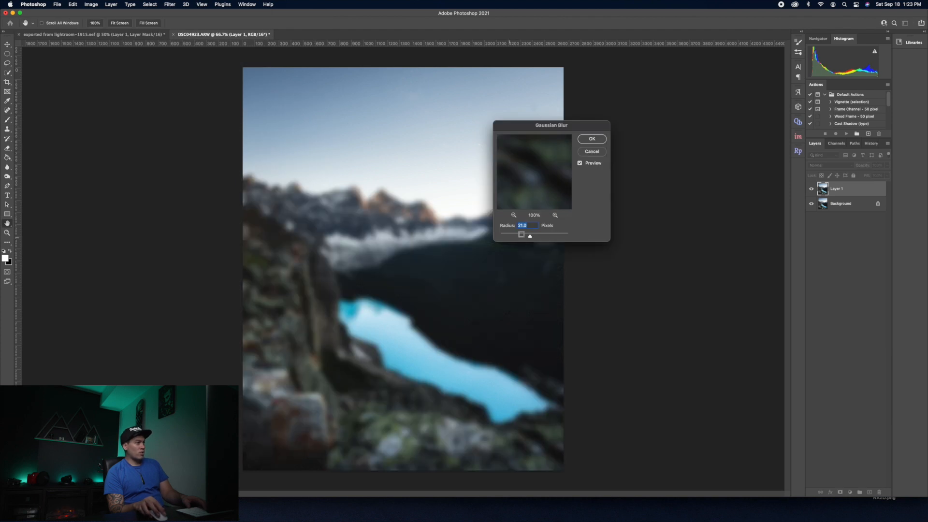
left_click(589, 140)
key("b")
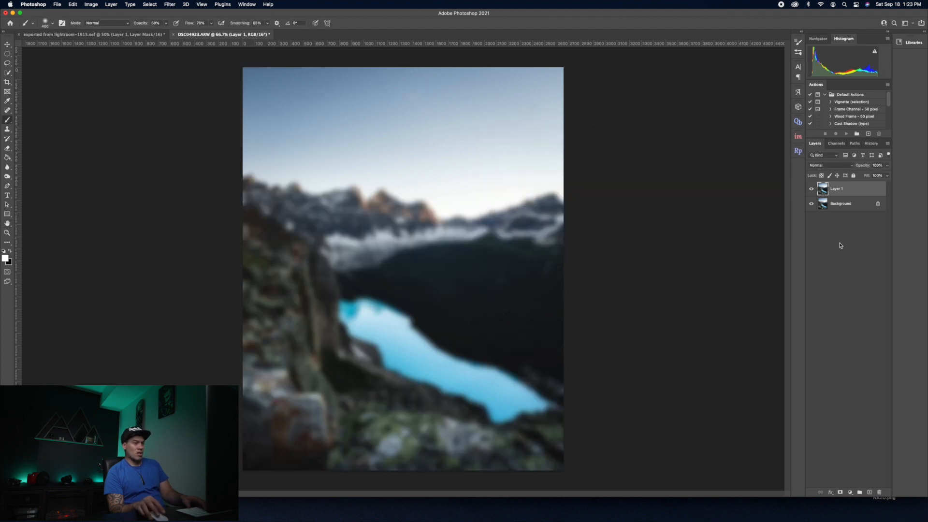
- Add a Curves adjustment clipped to the blurred lake layer, brightening it with a point at input 143, output 206
left_click(850, 492)
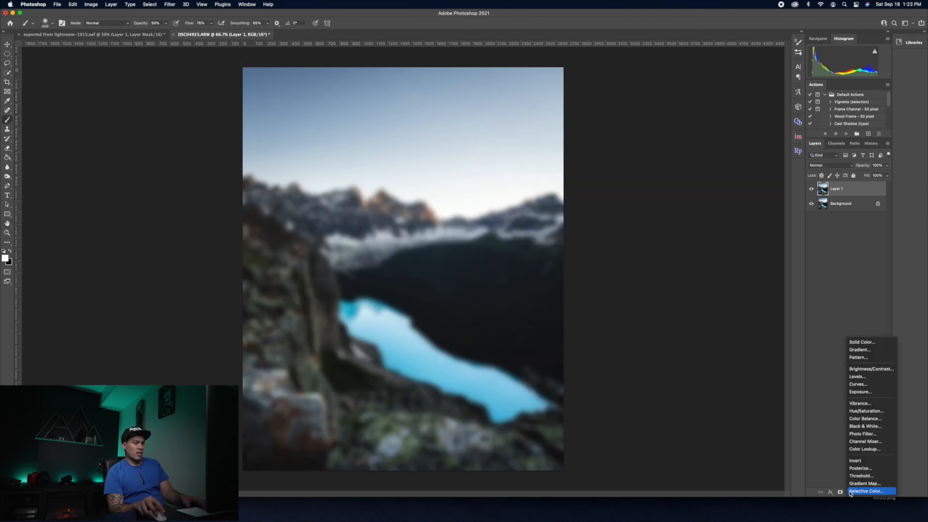
left_click(875, 387)
left_click_drag(729, 170, 716, 161)
left_click(730, 274)
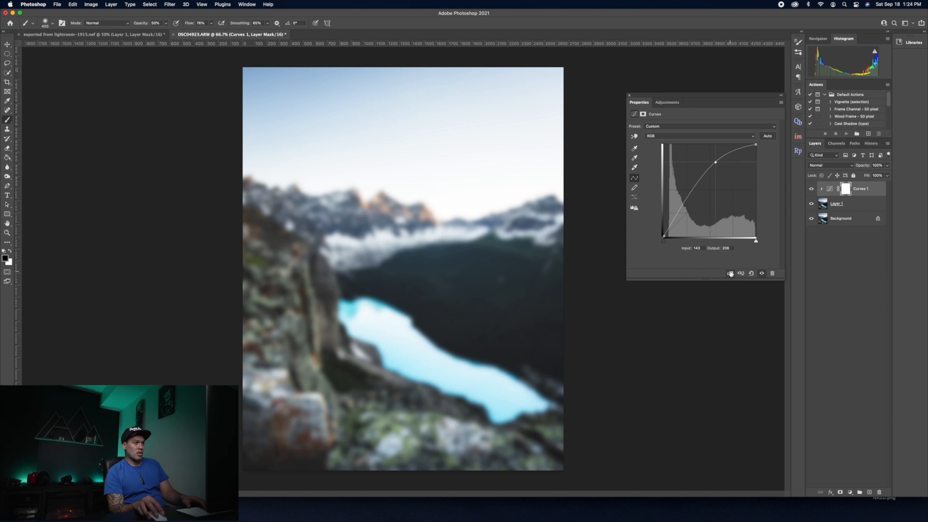
left_click(629, 95)
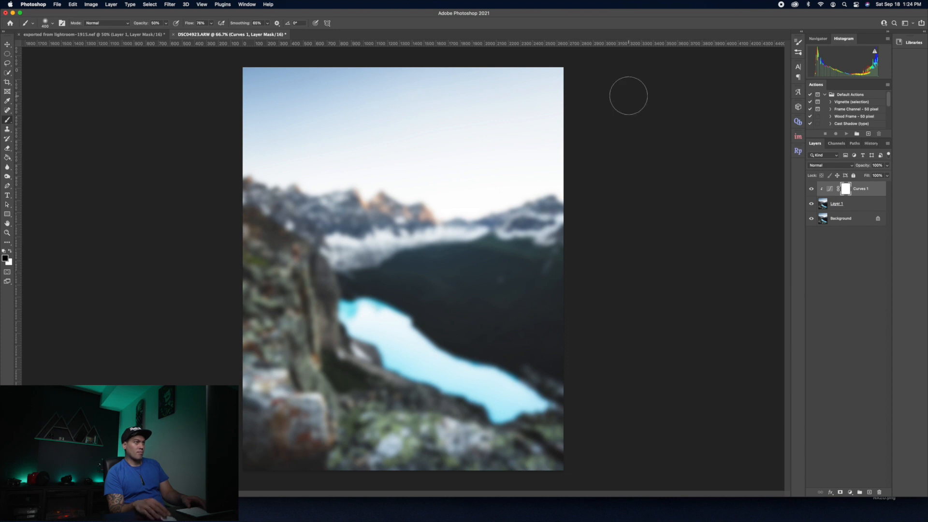
- Lower the blurred lake layer's opacity to 26%
left_click(866, 202)
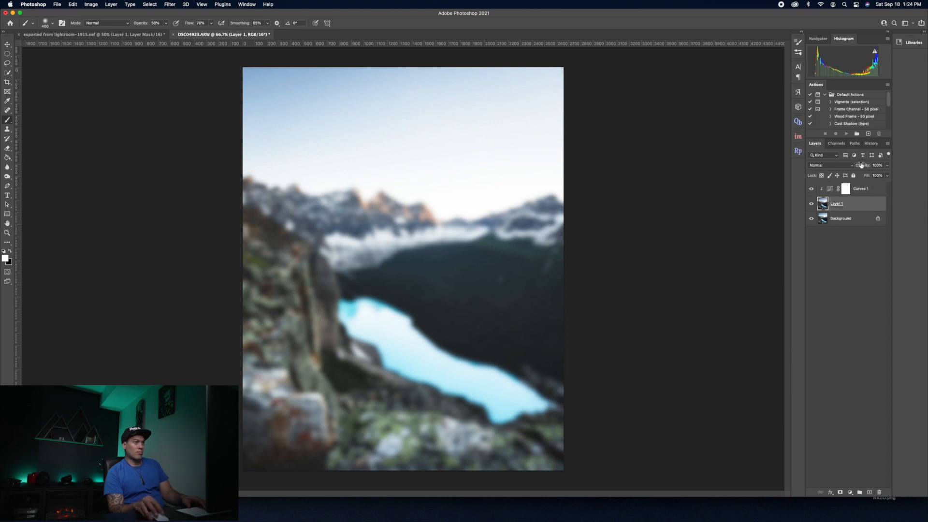
mouse_move(864, 167)
left_mouse_down()
mouse_move(855, 167)
mouse_move(864, 168)
left_mouse_up()
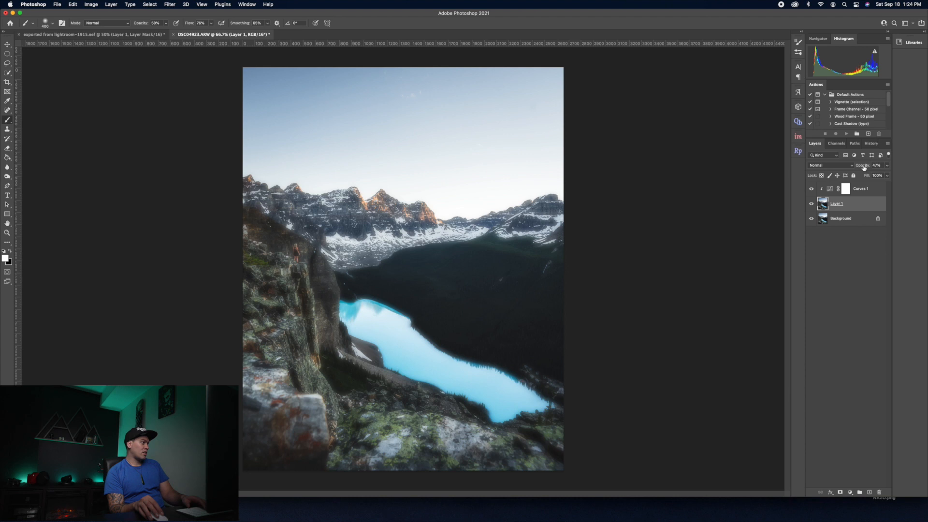
left_click_drag(864, 167, 860, 168)
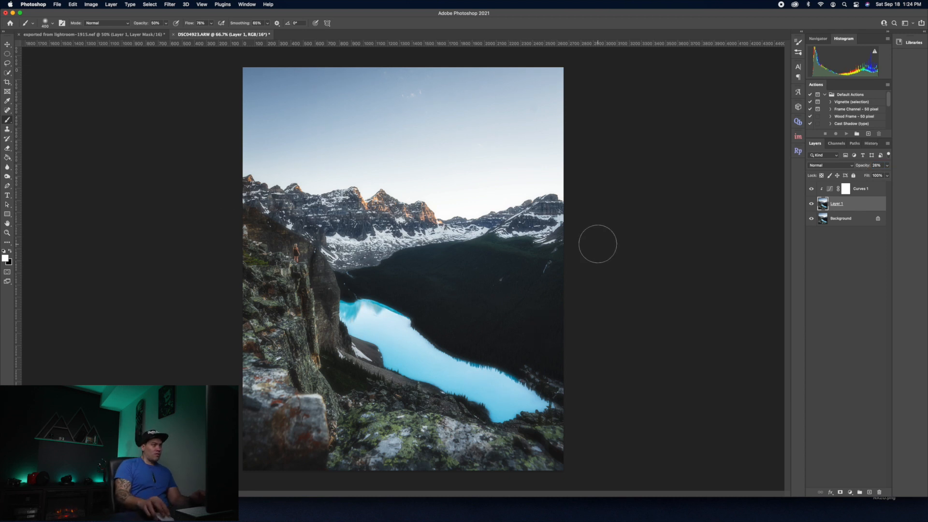
- Compare the lake photo with and without its Curves adjustment
left_click(812, 189)
left_click(811, 189)
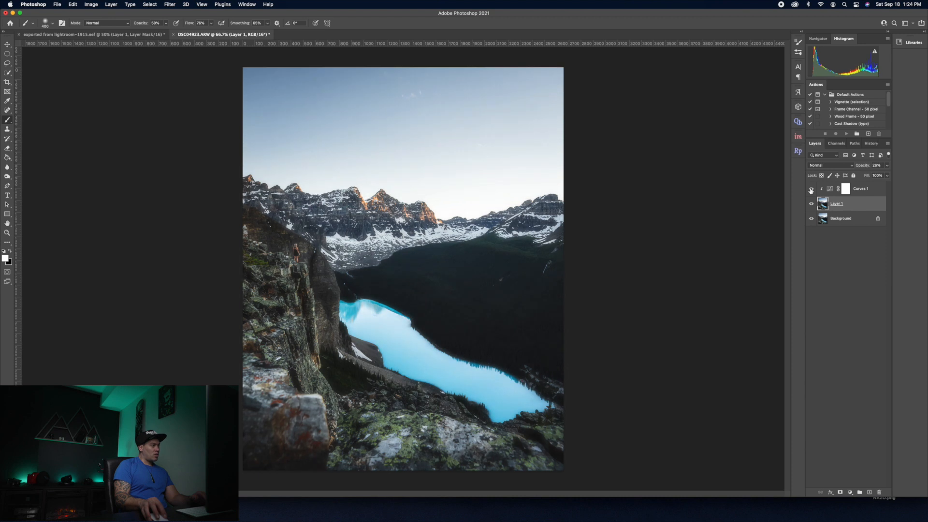
left_click(811, 189)
left_click(811, 189)
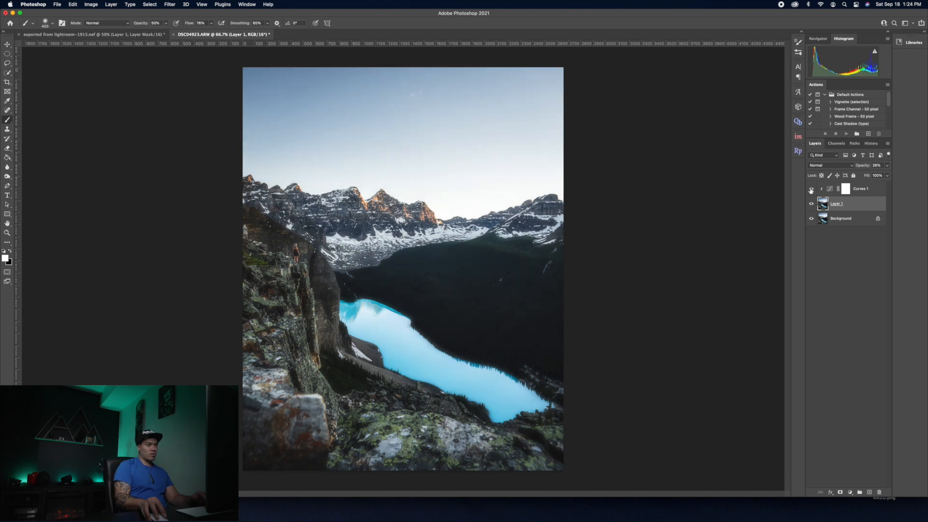
- Add a mask to the blurred lake layer, paint black over the person on the cliff with a smaller brush, and check the glow
left_click(842, 495)
key("x")
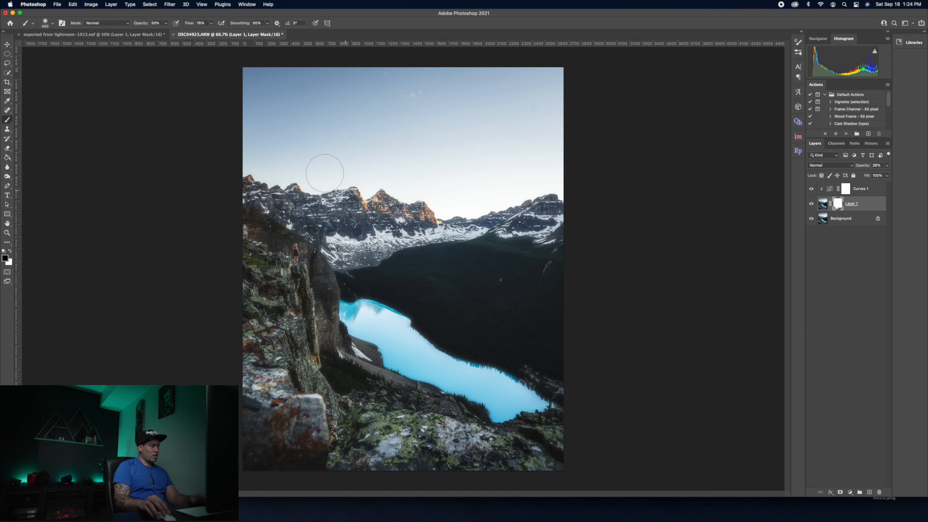
key("bracketleft")
key("bracketleft")
key("bracketleft")
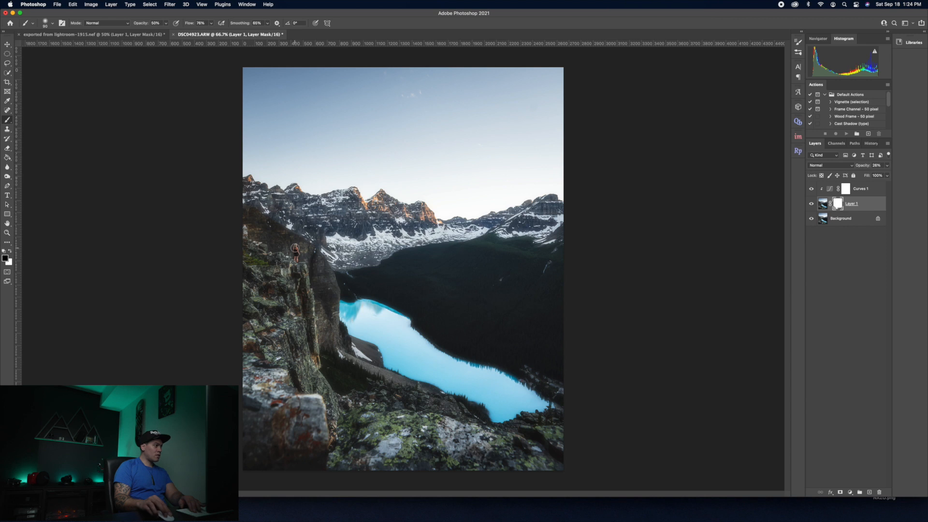
key("bracketright")
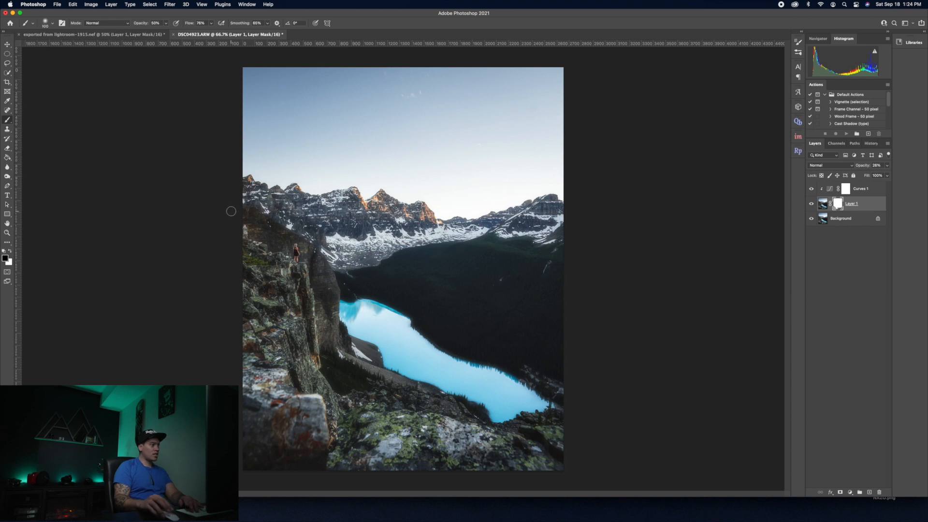
key("bracketright")
key("bracketright")
key("bracketright")
left_click(812, 189)
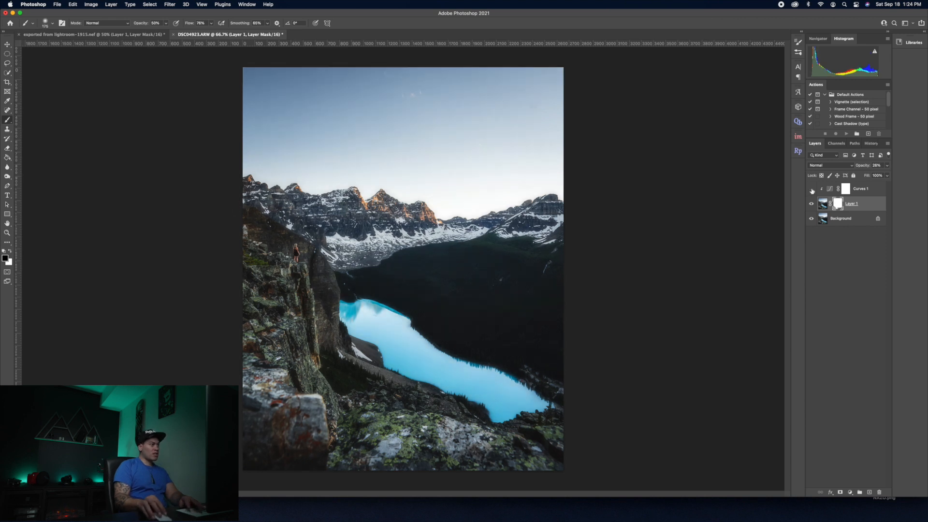
left_click(812, 189)
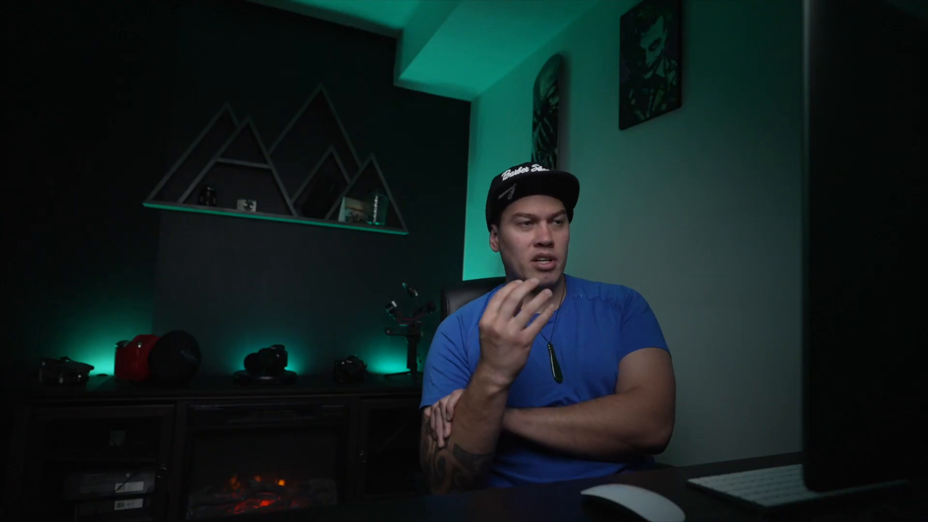